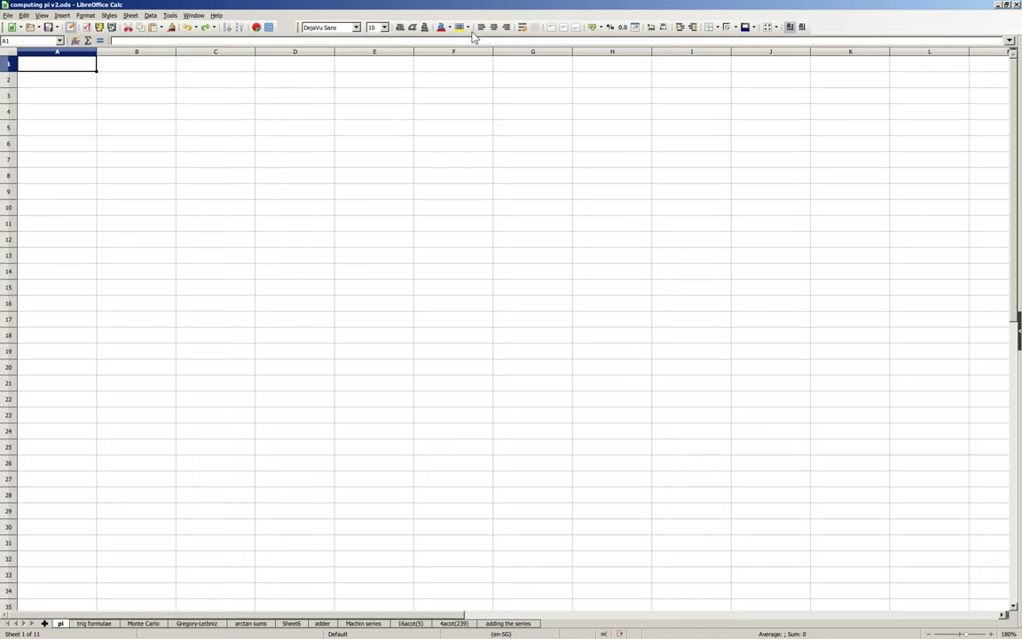
Enter the formula =pi() in A1 of the pi sheet, showing 3.14159265
{"action": "type", "text": "=p"}
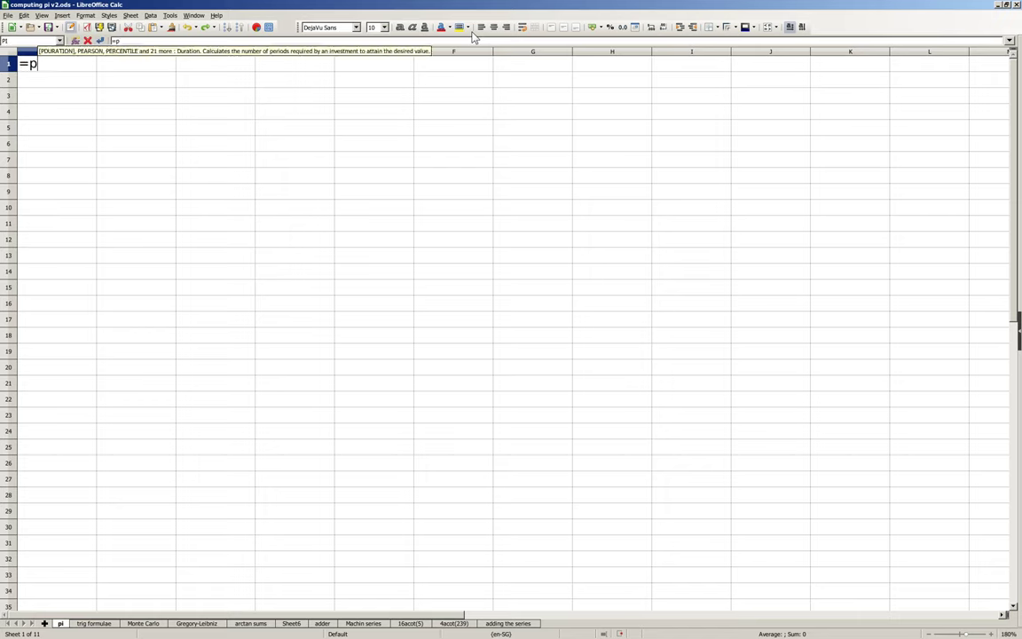
{"action": "type", "text": "i()"}
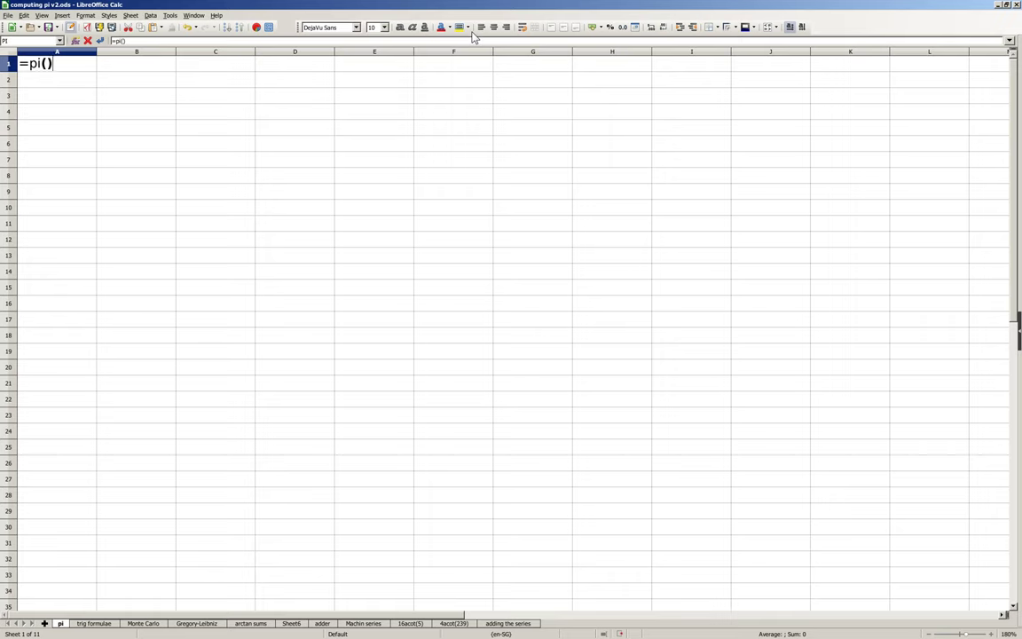
{"action": "key", "text": "Return"}
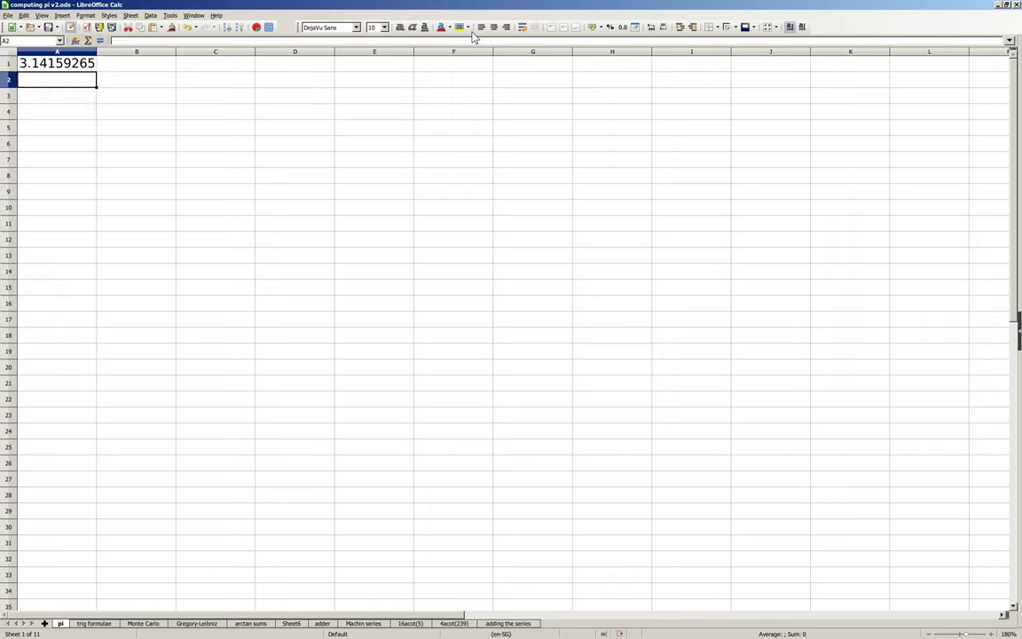
On the trig formulae sheet, inspect the arctan, arcsin and arccos formulas in A1 through A5 without changing them
{"action": "key", "text": "ctrl+Page_Down"}
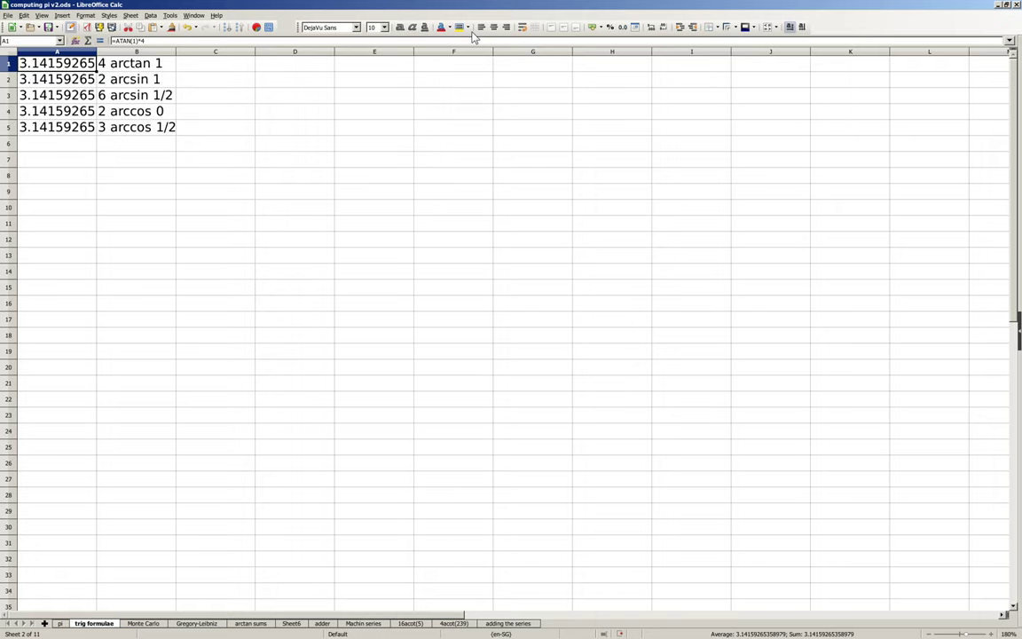
{"action": "double_click", "coordinate": [56, 64]}
{"action": "key", "text": "Escape"}
{"action": "double_click", "coordinate": [65, 79]}
{"action": "key", "text": "Escape"}
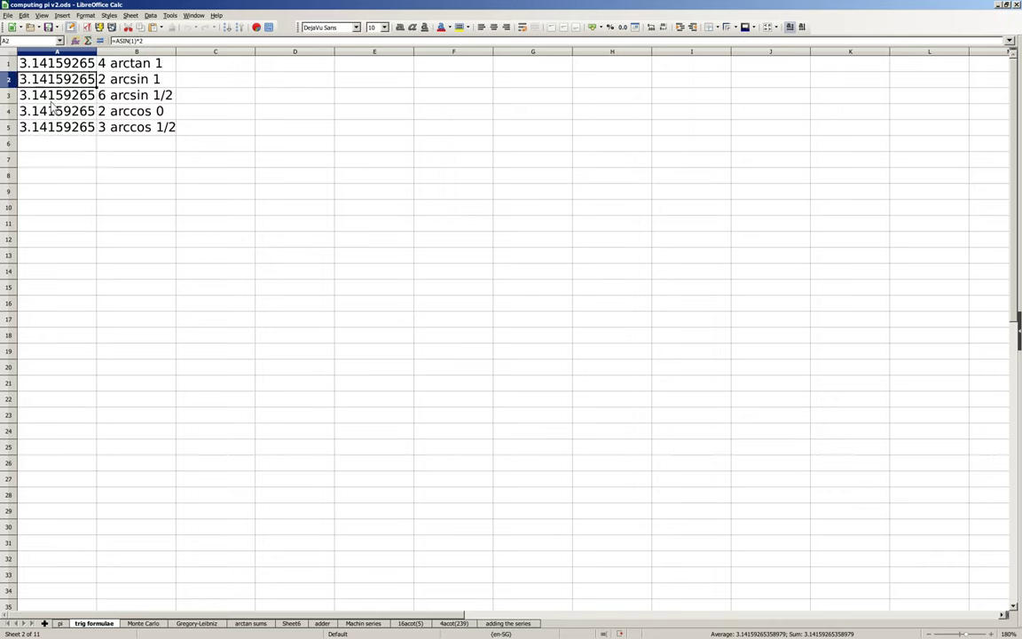
{"action": "double_click", "coordinate": [52, 94]}
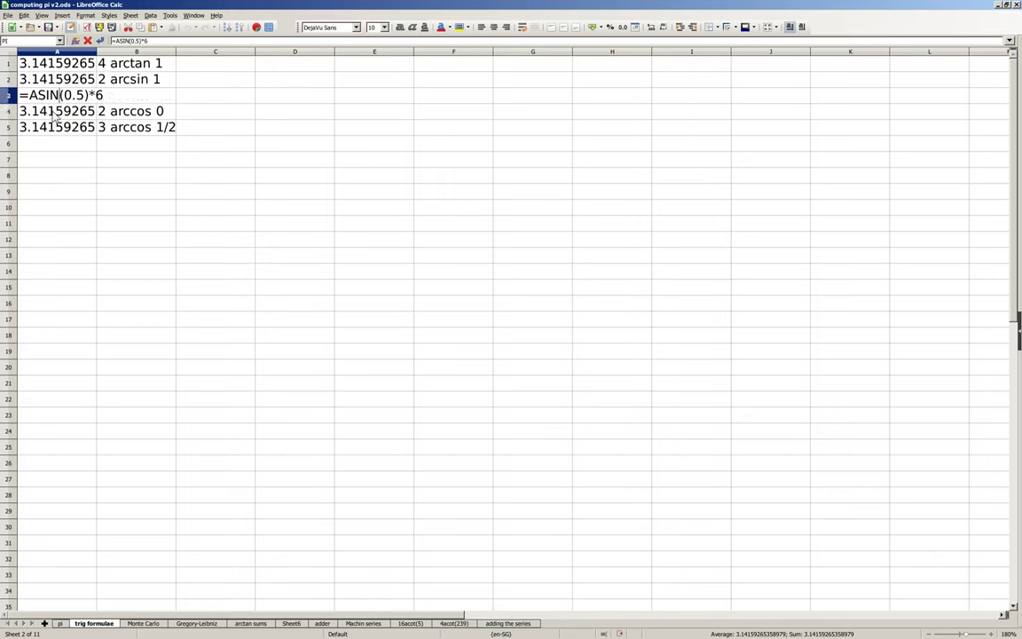
{"action": "key", "text": "Escape"}
{"action": "double_click", "coordinate": [54, 114]}
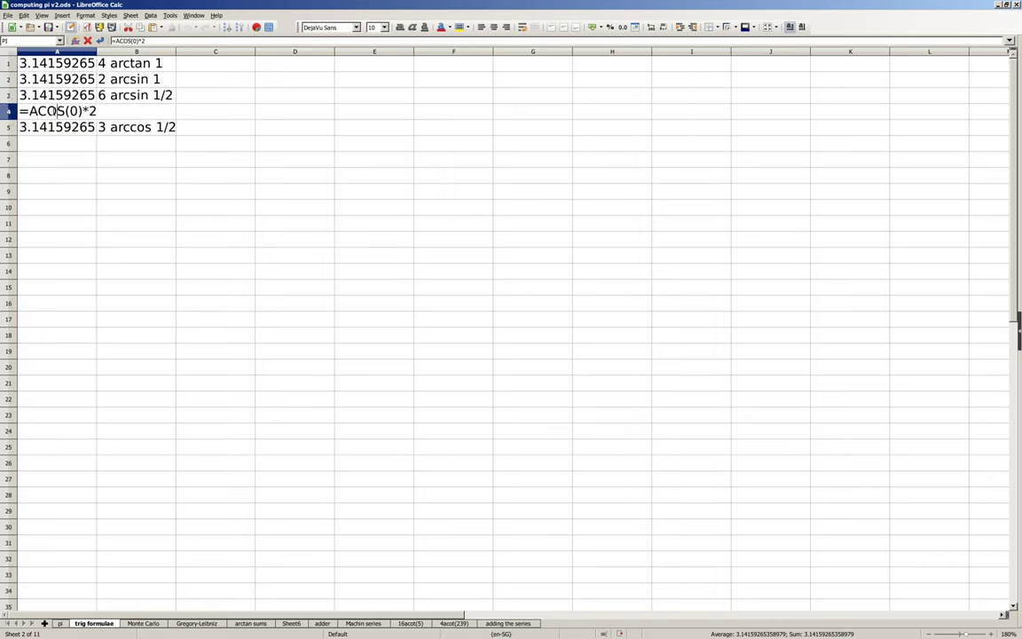
{"action": "key", "text": "Escape"}
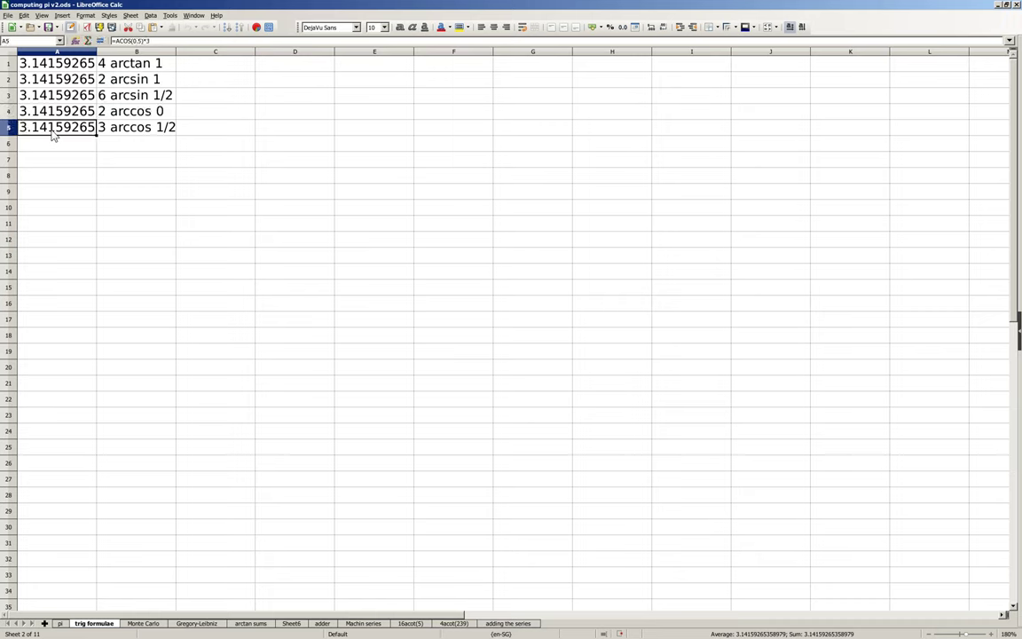
{"action": "double_click", "coordinate": [50, 130]}
{"action": "key", "text": "Escape"}
On the Monte Carlo sheet, review the x, y, x²+y² and 'less than 1?' columns and the G1 formula giving 3.32
{"action": "key", "text": "ctrl+Page_Down"}
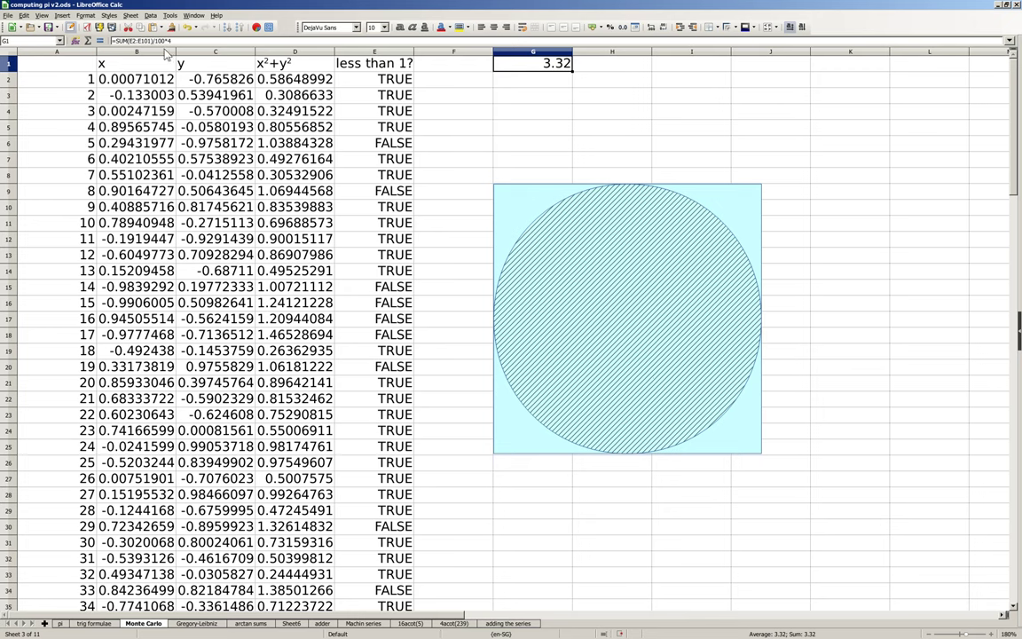
{"action": "left_click_drag", "start_coordinate": [152, 51], "coordinate": [197, 53]}
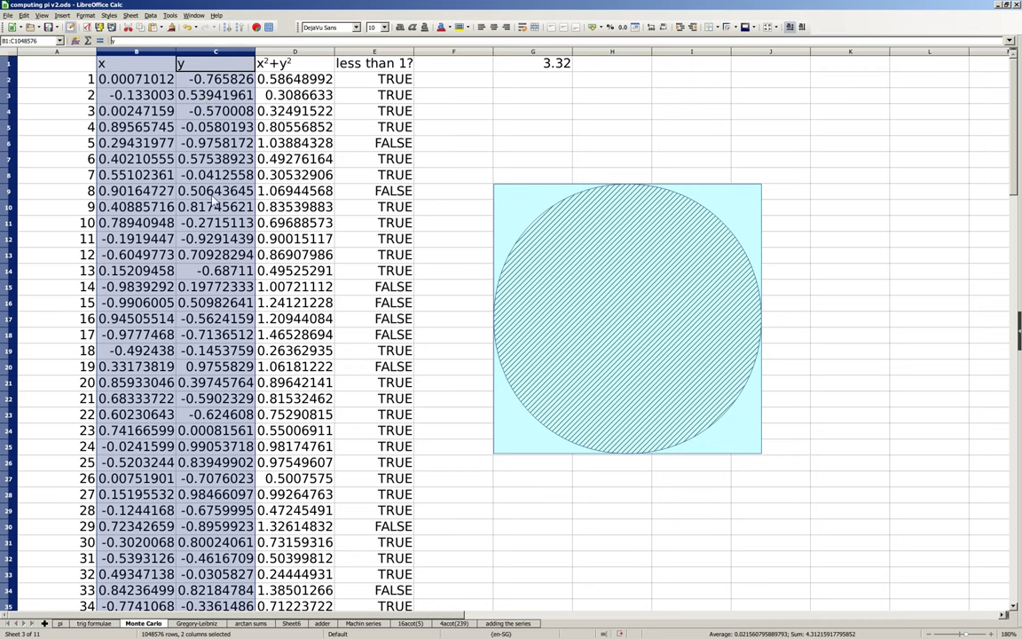
{"action": "left_click_drag", "start_coordinate": [288, 51], "coordinate": [355, 51]}
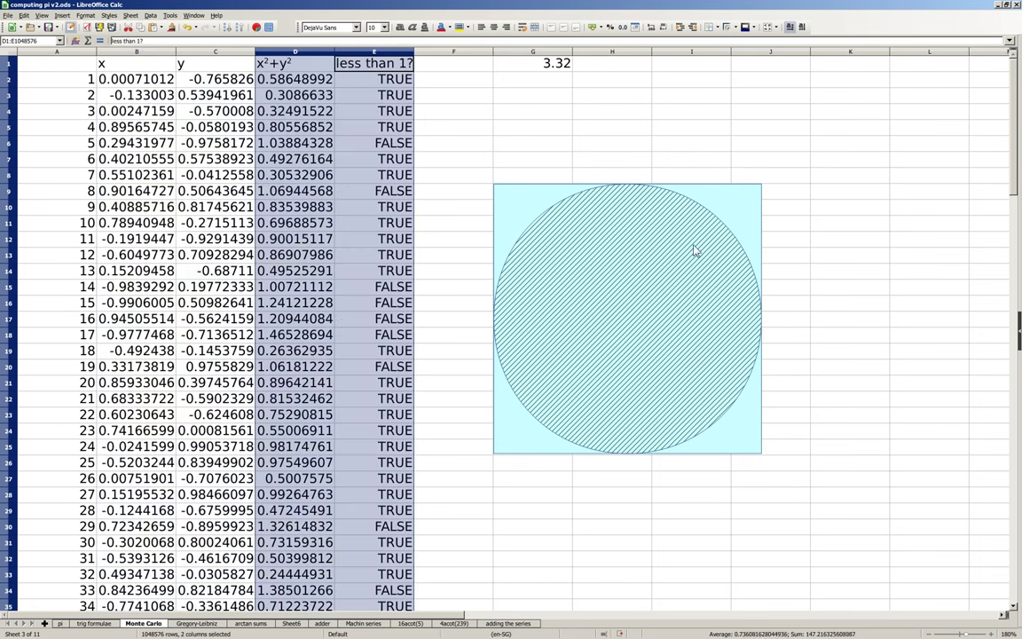
{"action": "double_click", "coordinate": [532, 64]}
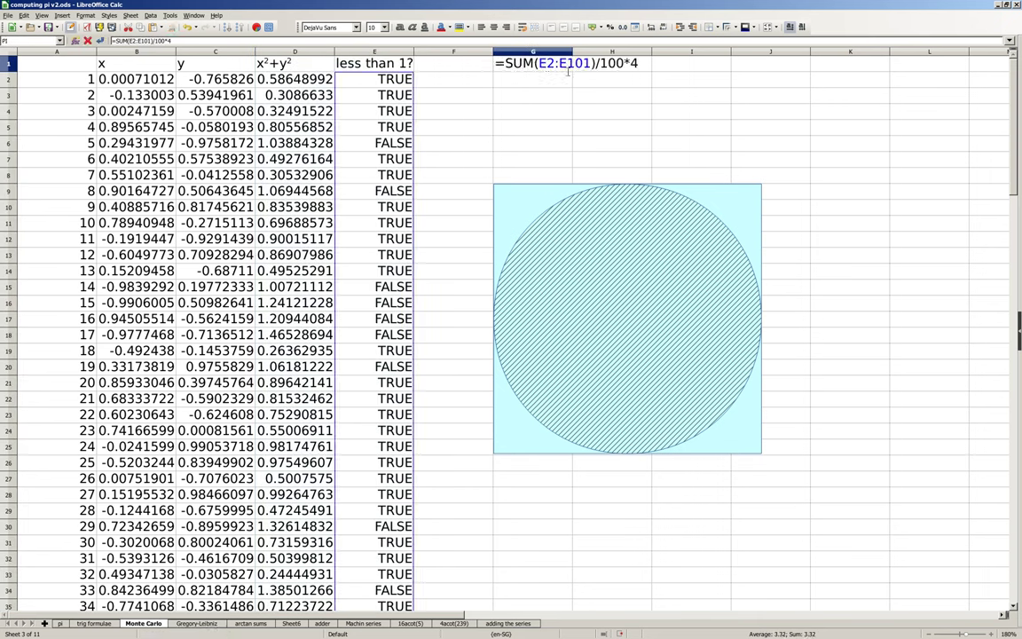
{"action": "left_click_drag", "start_coordinate": [626, 62], "coordinate": [507, 62]}
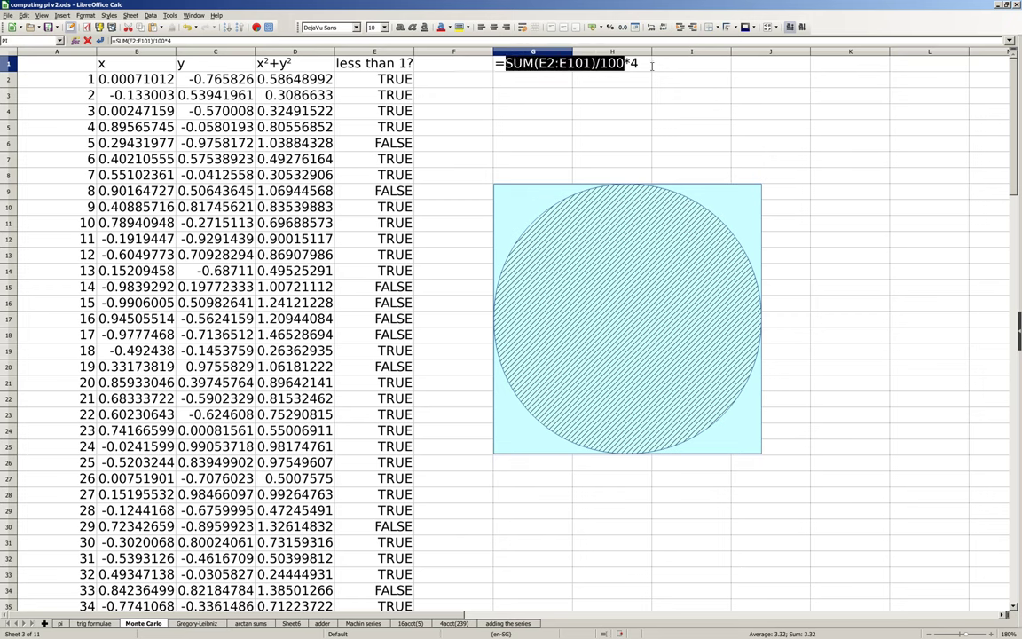
{"action": "key", "text": "Escape"}
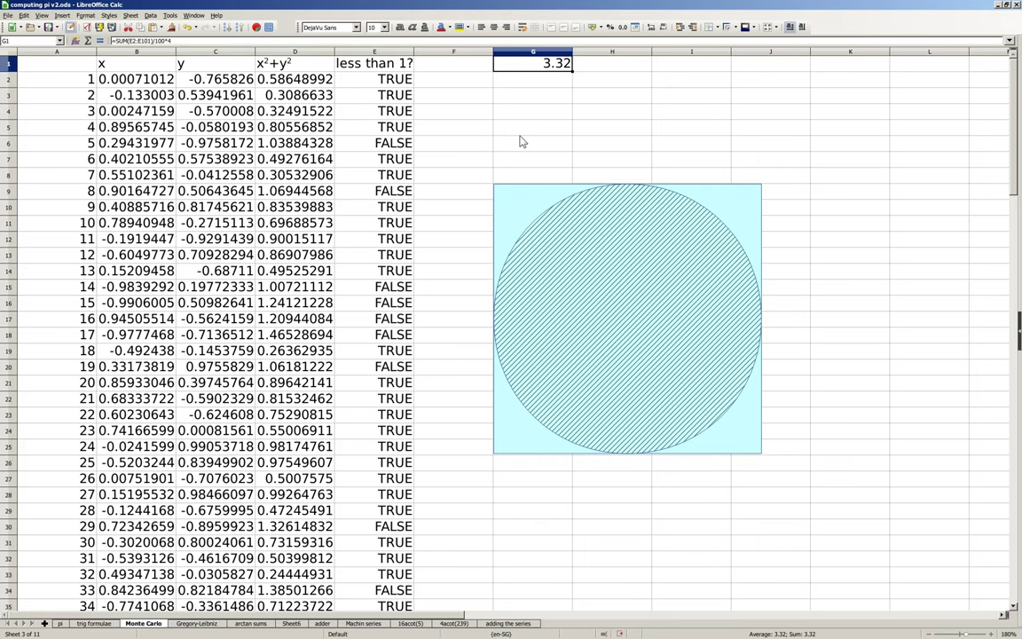
Step through the Gregory-Leibniz series term formulas in column B (B4, B5, B6)
{"action": "key", "text": "ctrl+Page_Down"}
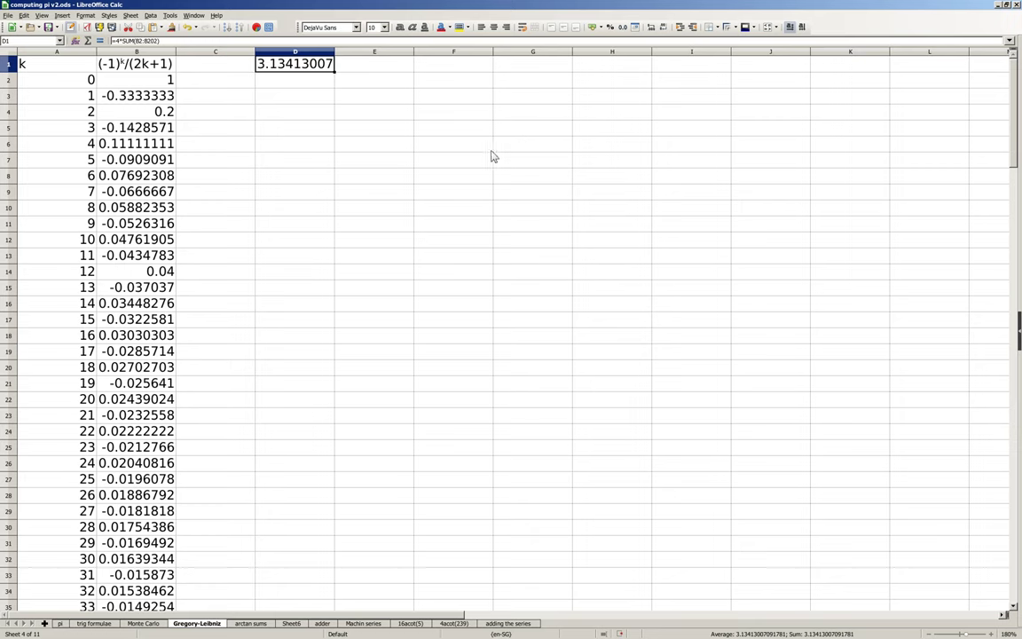
{"action": "left_click", "coordinate": [169, 82]}
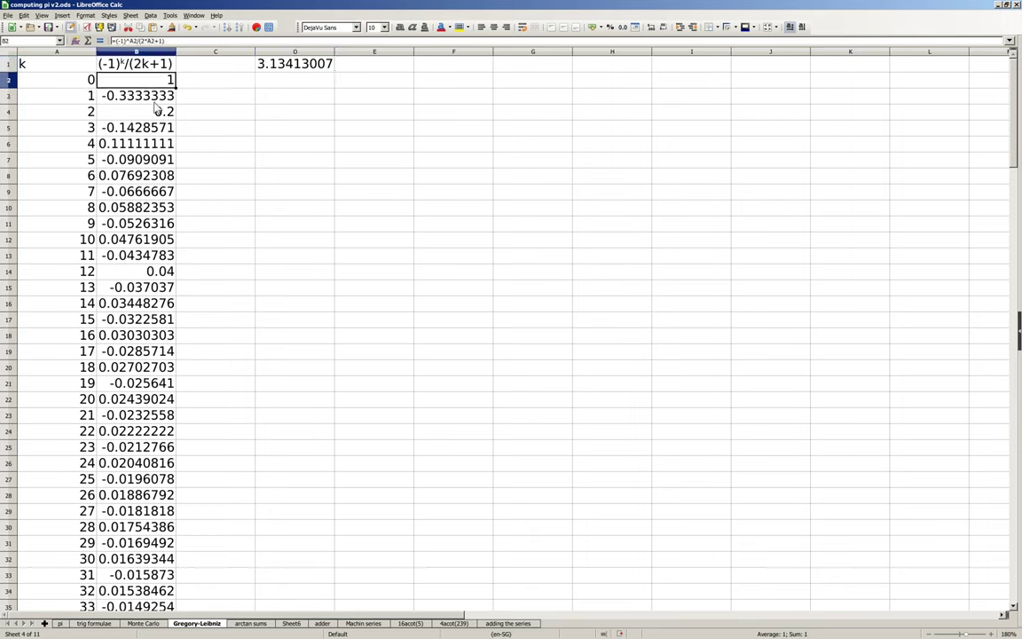
{"action": "left_click", "coordinate": [156, 115]}
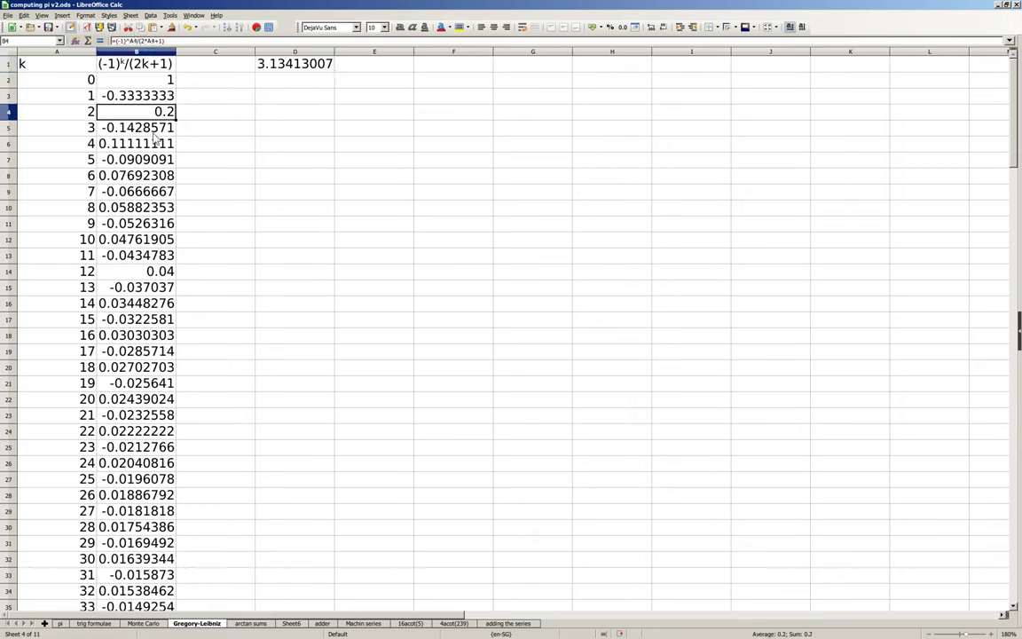
{"action": "left_click", "coordinate": [140, 127]}
{"action": "left_click", "coordinate": [133, 142]}
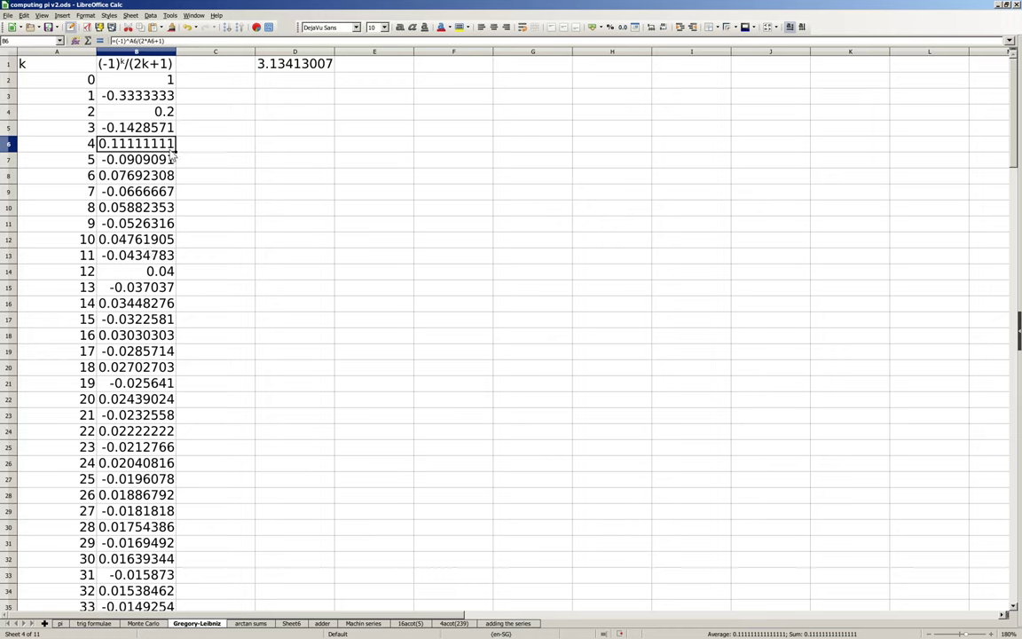
Inspect the D1 estimate formula =4*SUM(B2:B202), which gives 3.13413007, leaving it unchanged
{"action": "left_click", "coordinate": [142, 63]}
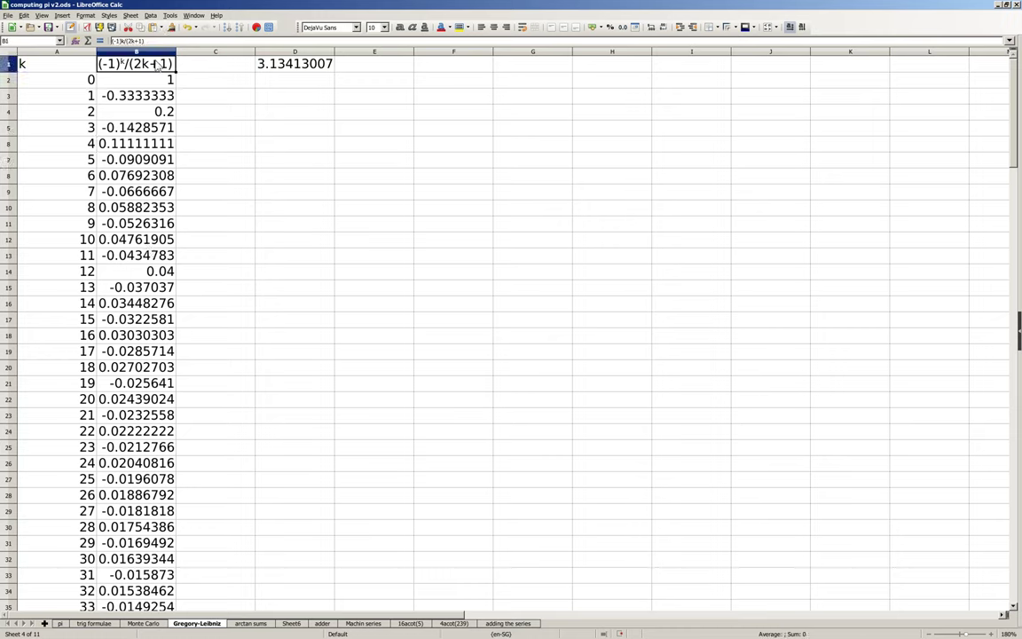
{"action": "key", "text": "ctrl+shift+Down"}
{"action": "double_click", "coordinate": [302, 63]}
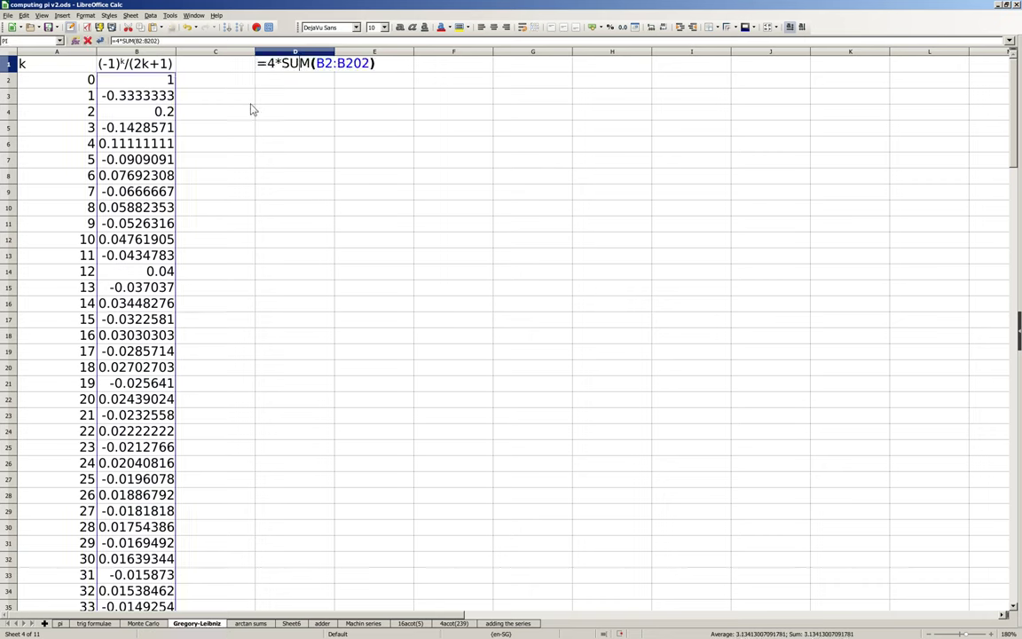
{"action": "key", "text": "Escape"}
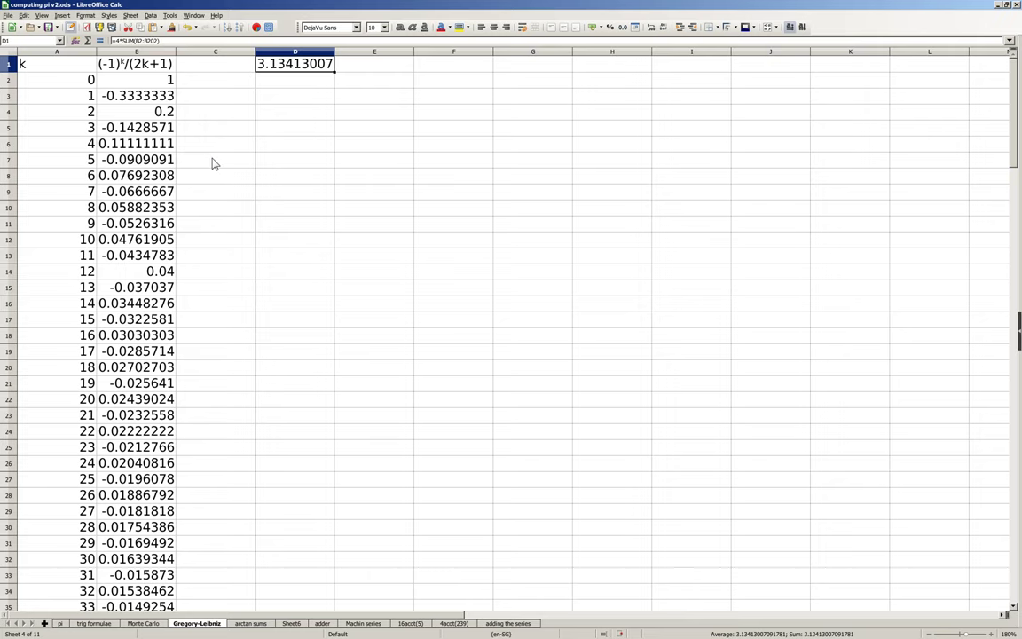
Select the arctan term columns C and D on the arctan sums sheet
{"action": "key", "text": "ctrl+Page_Down"}
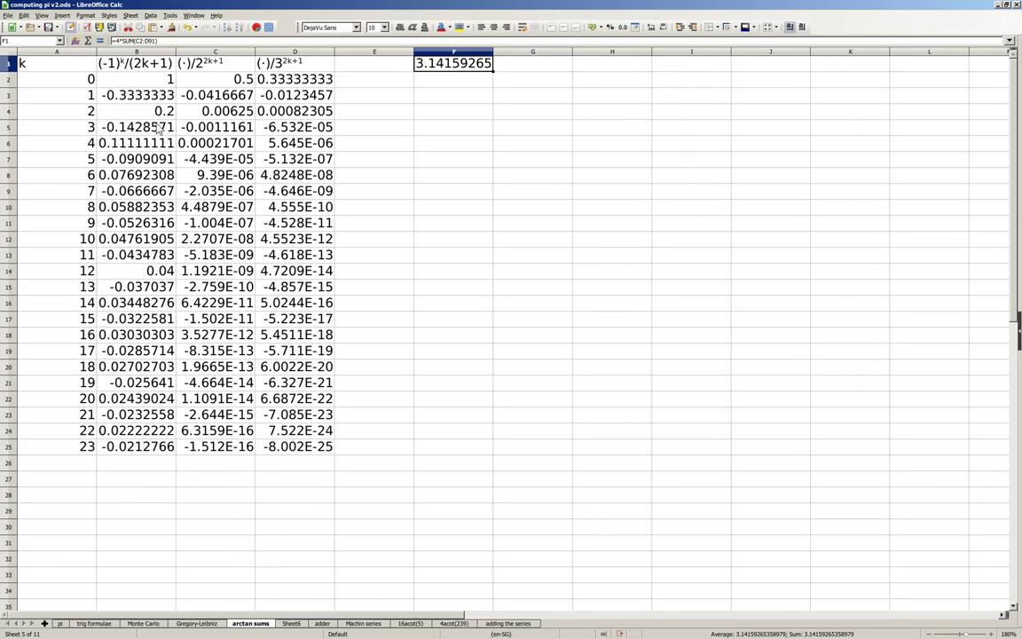
{"action": "left_click", "coordinate": [216, 52]}
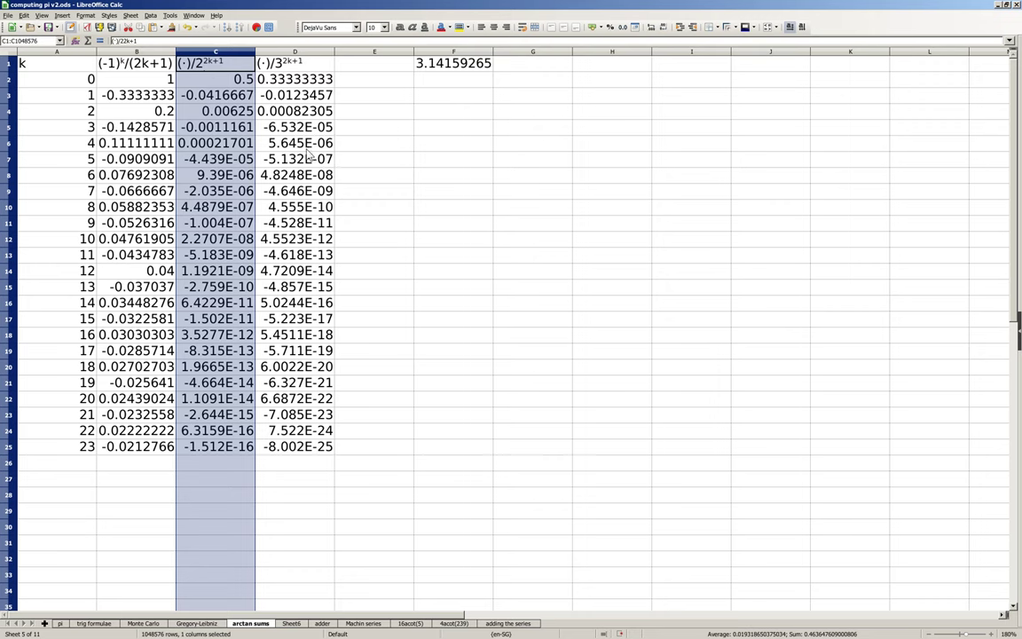
{"action": "left_click", "coordinate": [272, 51]}
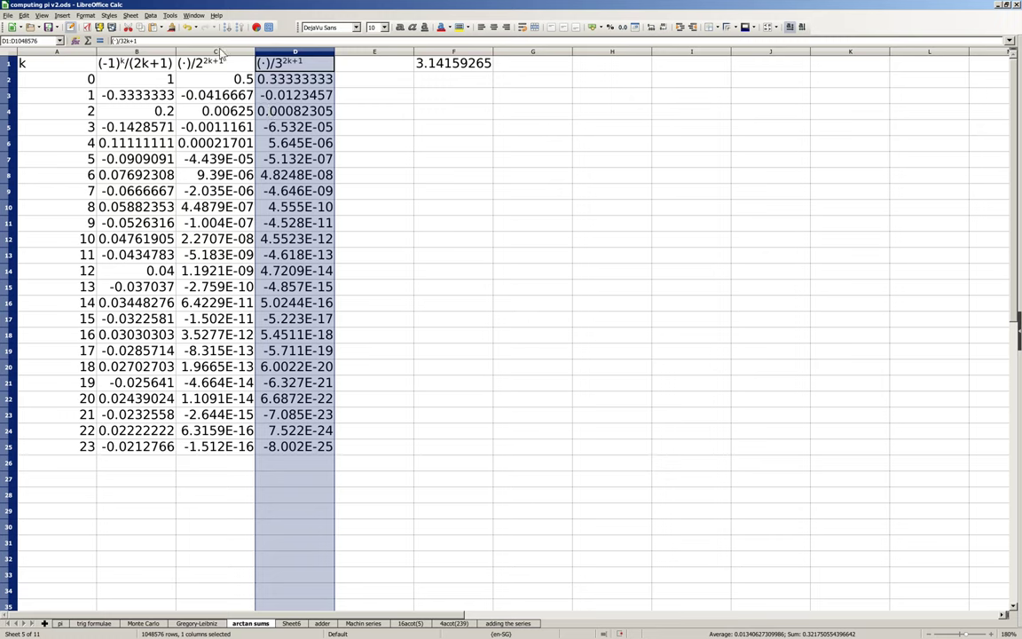
{"action": "left_click_drag", "start_coordinate": [200, 52], "coordinate": [293, 55]}
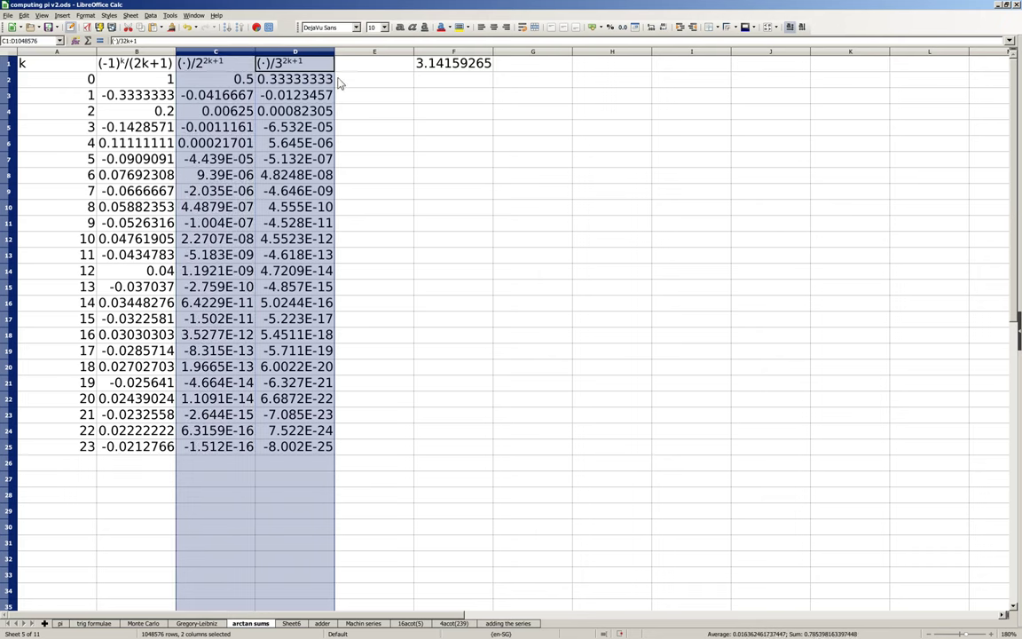
Inspect the F1 formula =4*SUM(C2:D91) giving 3.14159265, then move on to Sheet6
{"action": "left_click", "coordinate": [436, 69]}
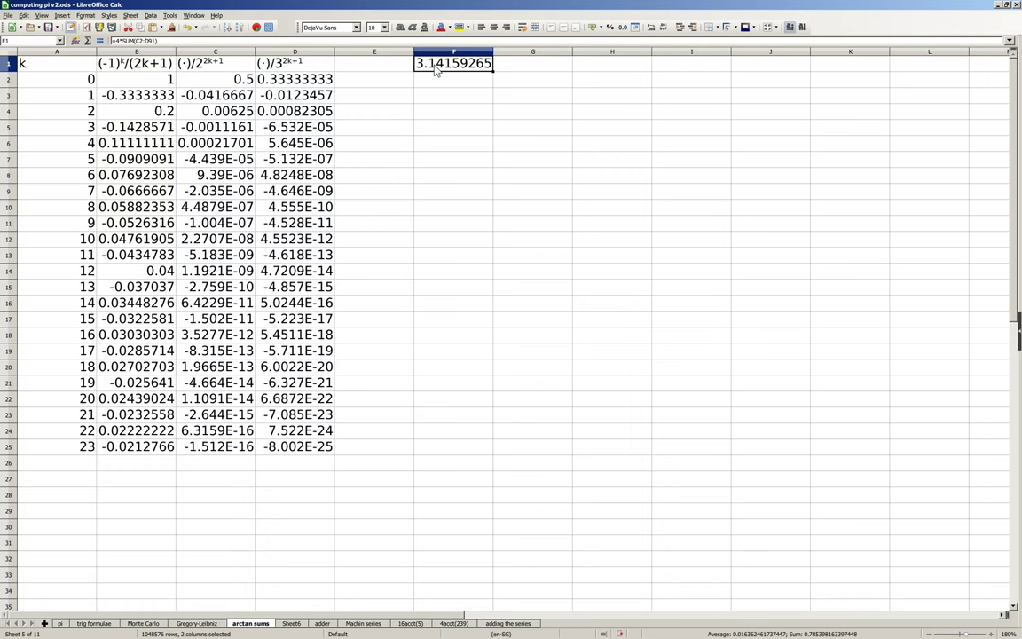
{"action": "double_click", "coordinate": [434, 64]}
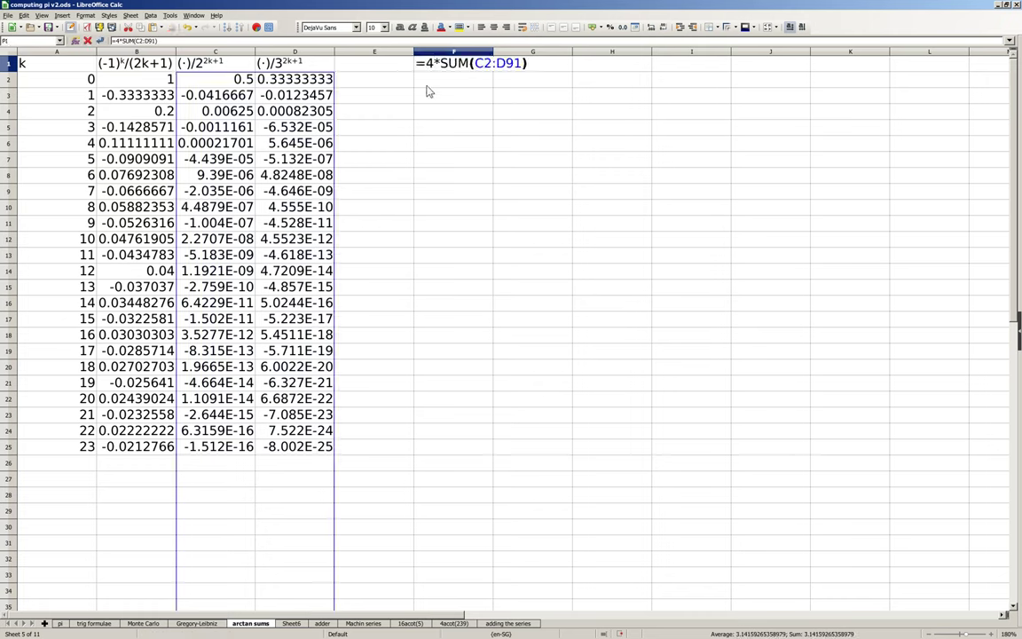
{"action": "key", "text": "Escape"}
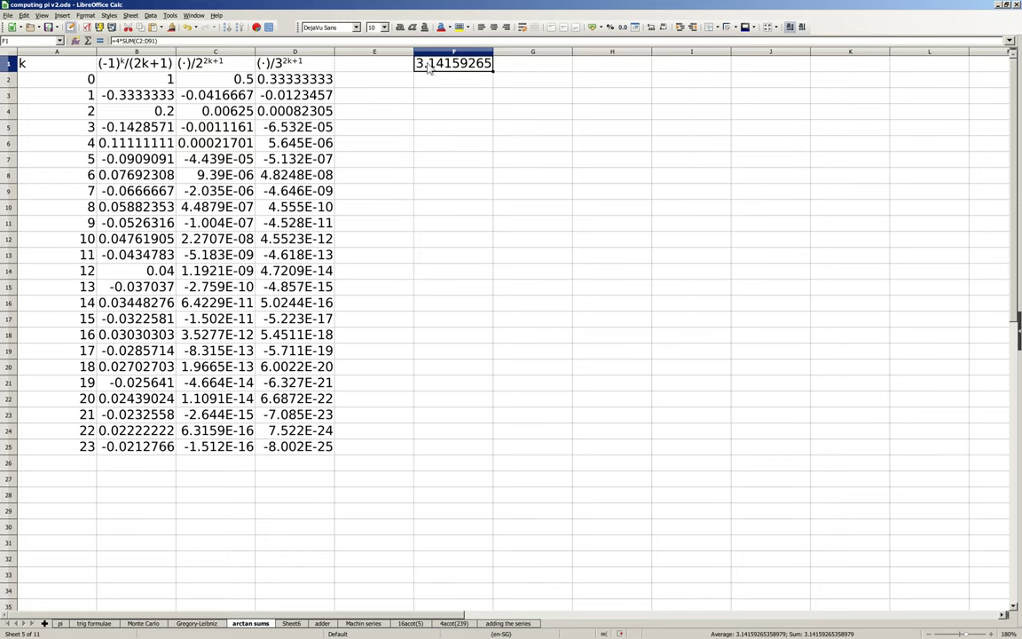
{"action": "key", "text": "ctrl+Page_Down"}
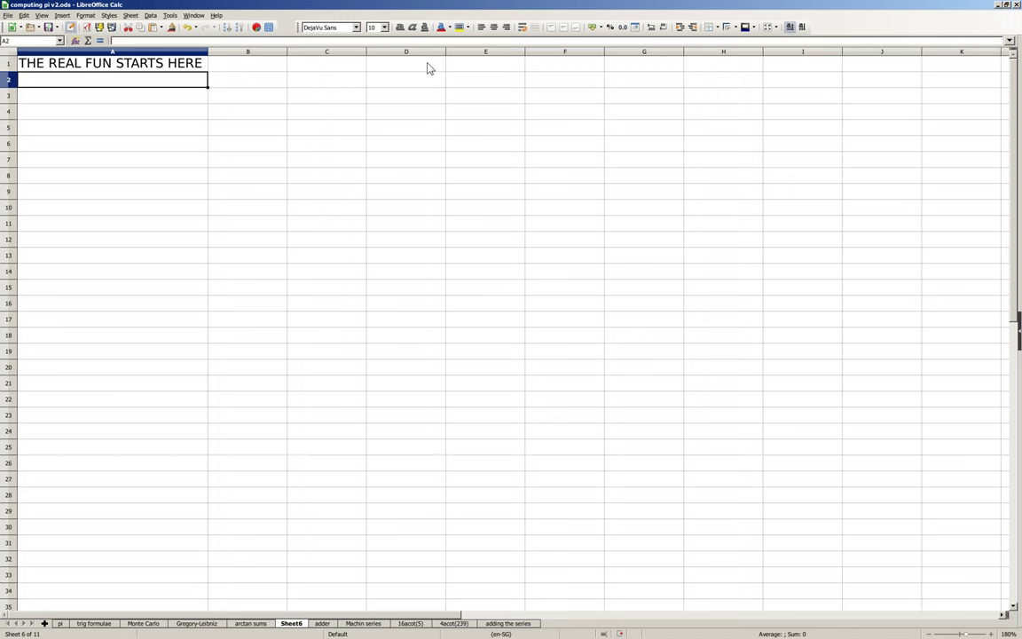
{"action": "key", "text": "ctrl+Page_Up"}
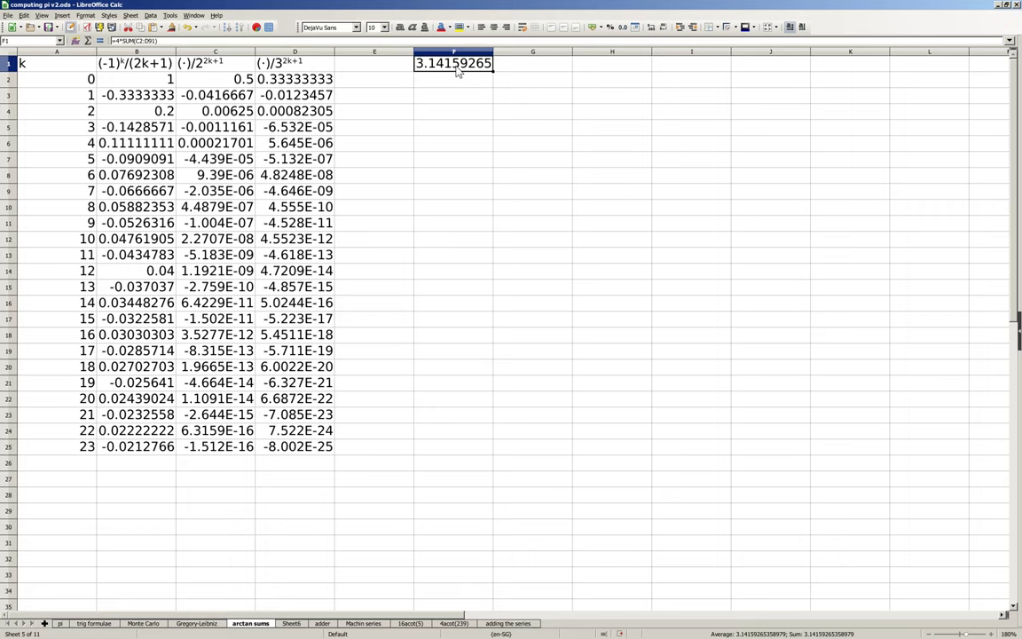
{"action": "key", "text": "ctrl+Page_Down"}
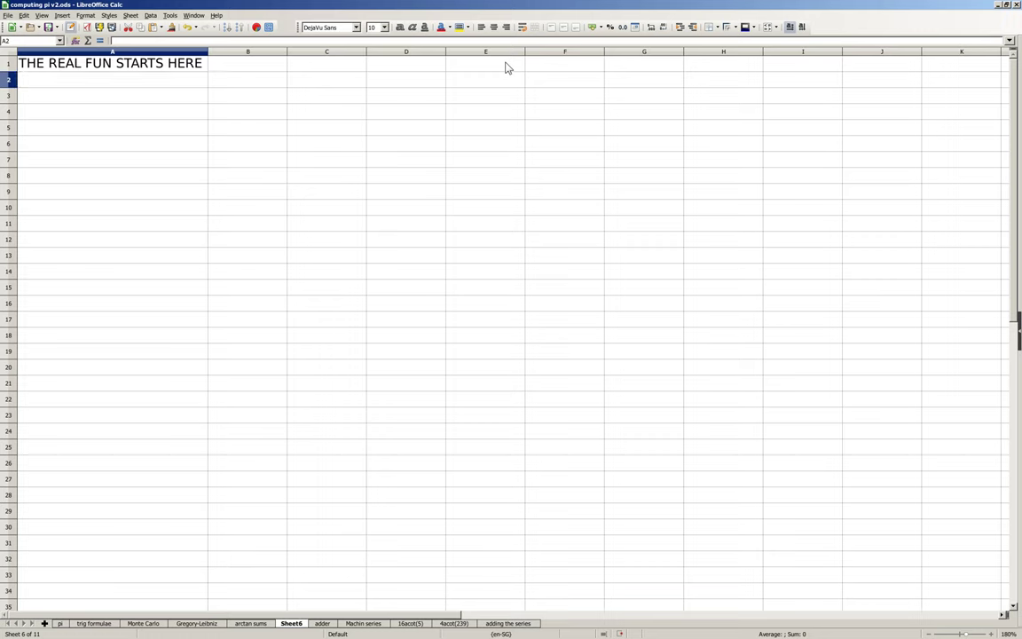
Enter =pi() in A2 and format it to 20 decimal places, showing 3.14159265358979000000
{"action": "type", "text": "=pi()"}
{"action": "key", "text": "Return"}
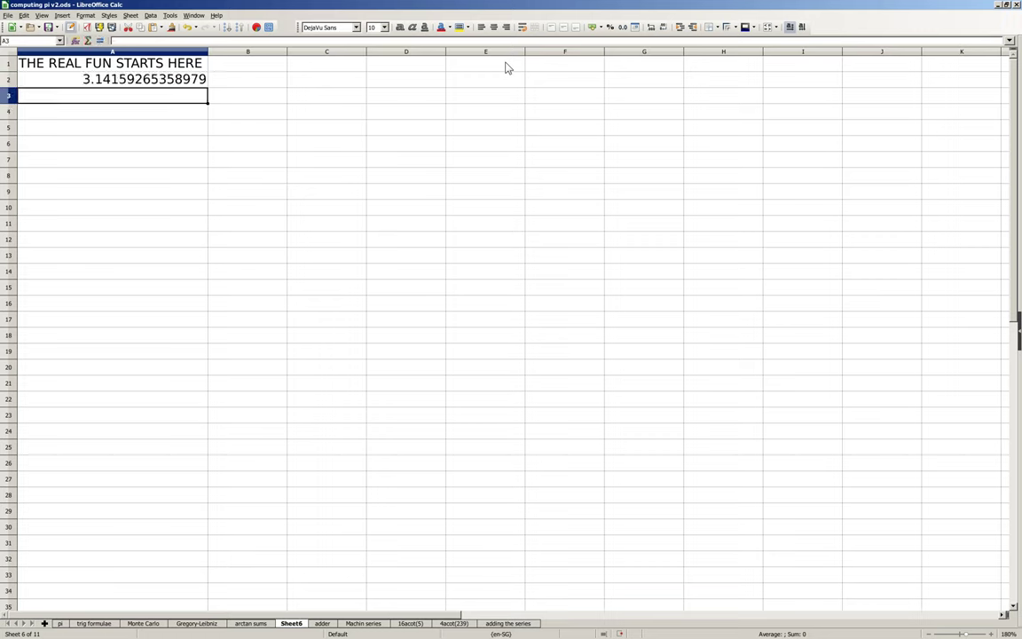
{"action": "key", "text": "Up"}
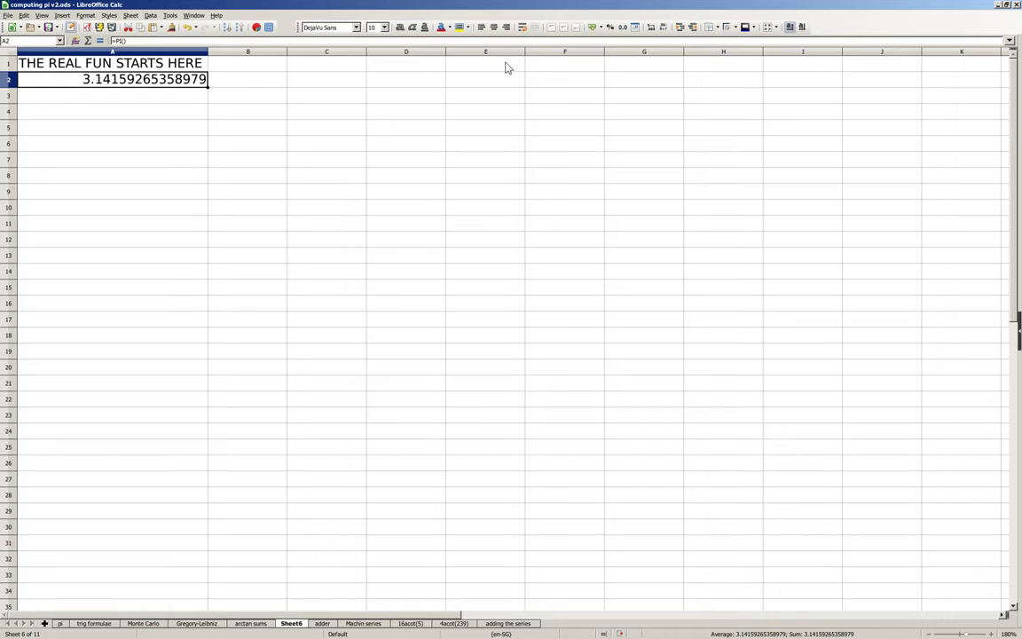
{"action": "key", "text": "ctrl+1"}
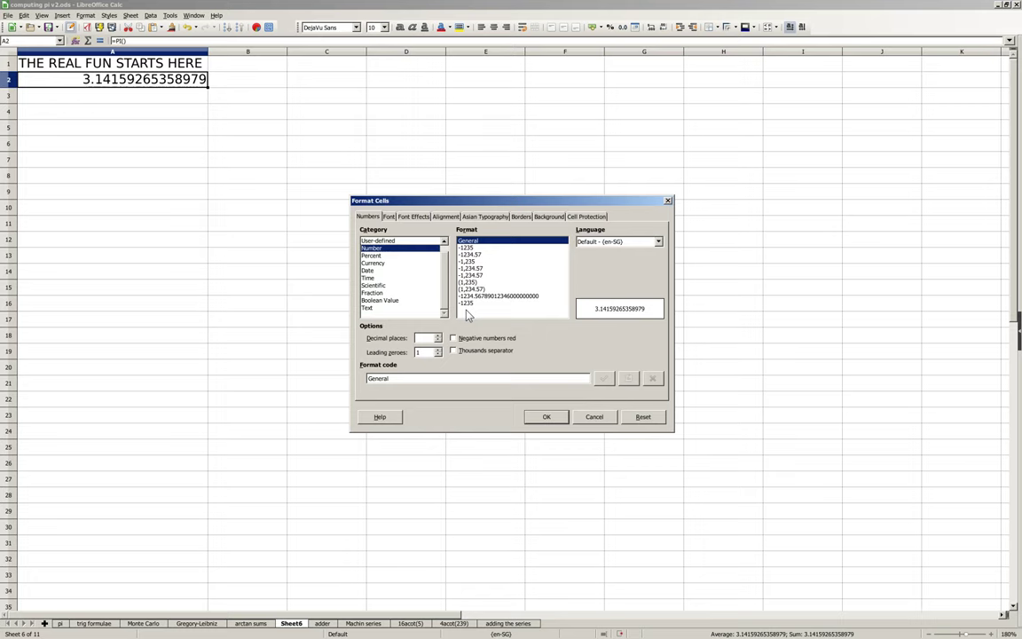
{"action": "type", "text": "520"}
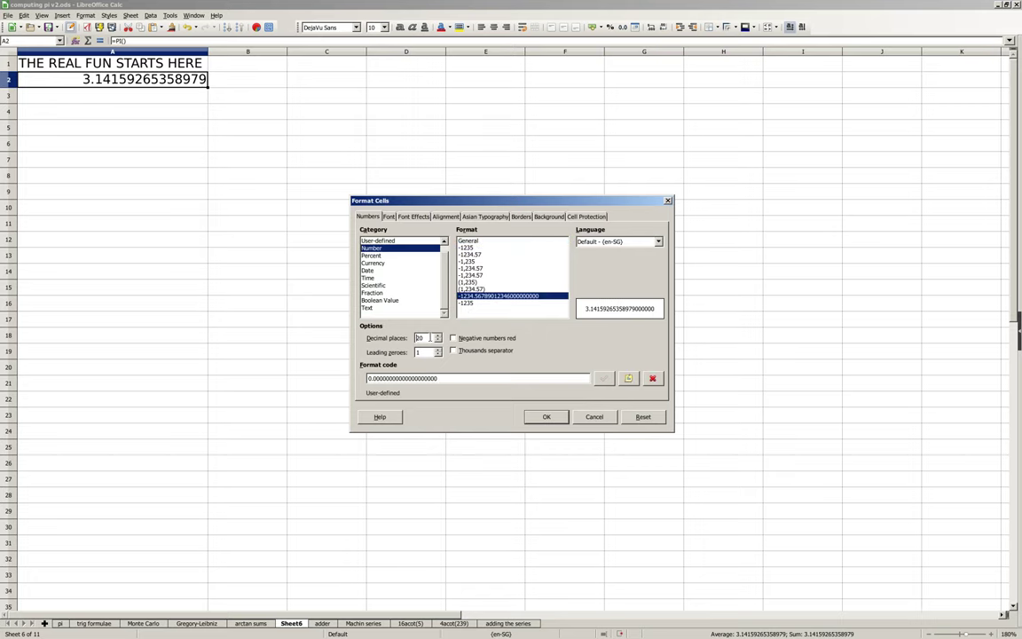
{"action": "left_click", "coordinate": [549, 421]}
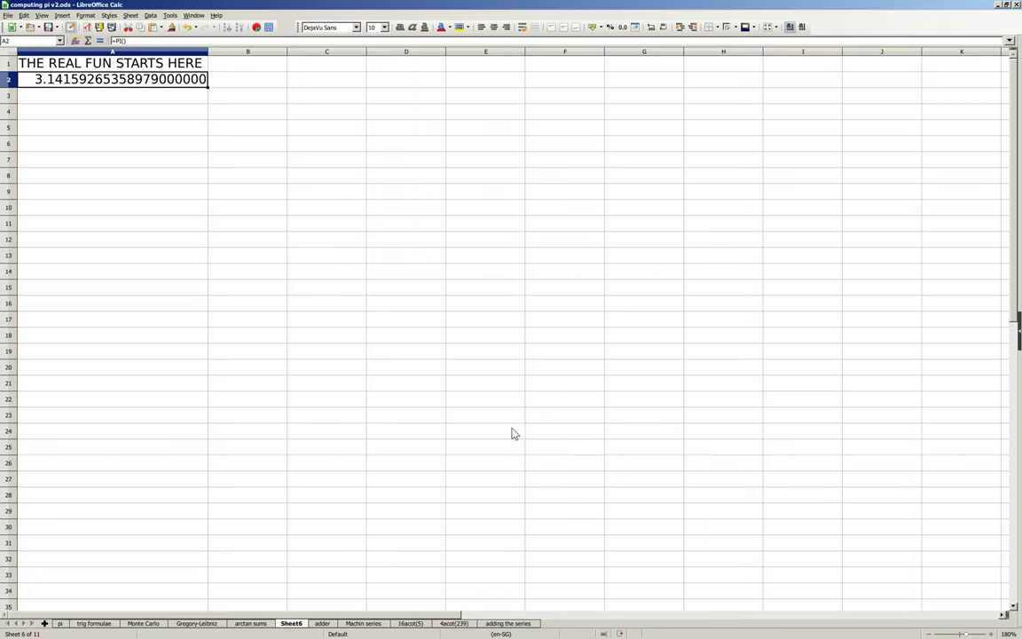